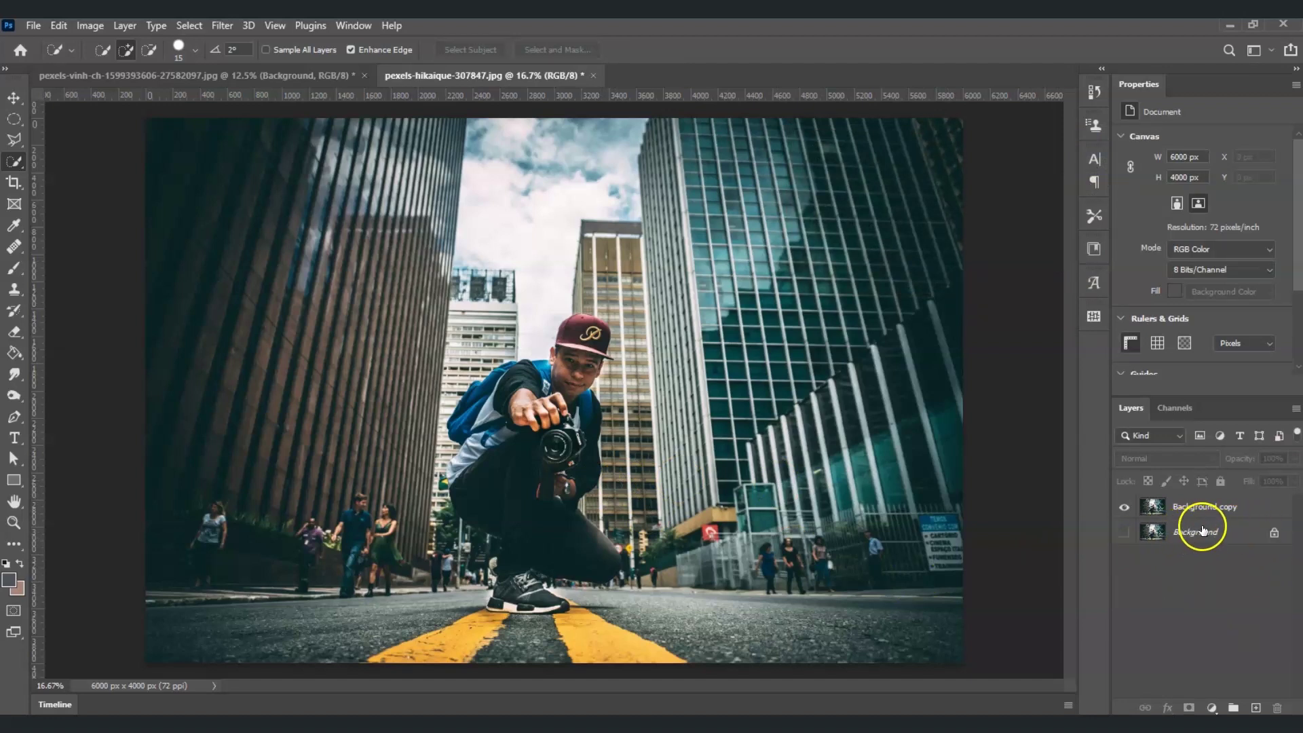
# - Automatically select the subject on the Background copy layer
pyautogui.click(1221, 510)
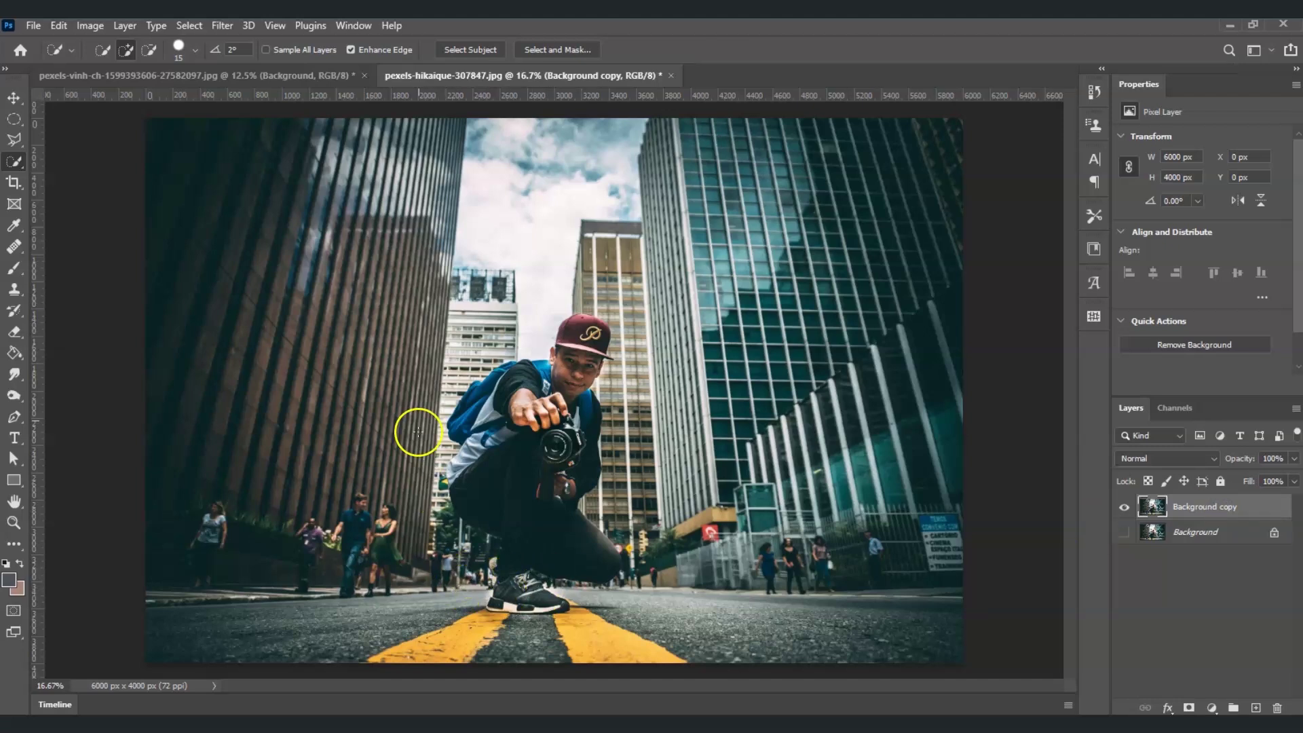
pyautogui.click(1209, 511)
pyautogui.click(189, 26)
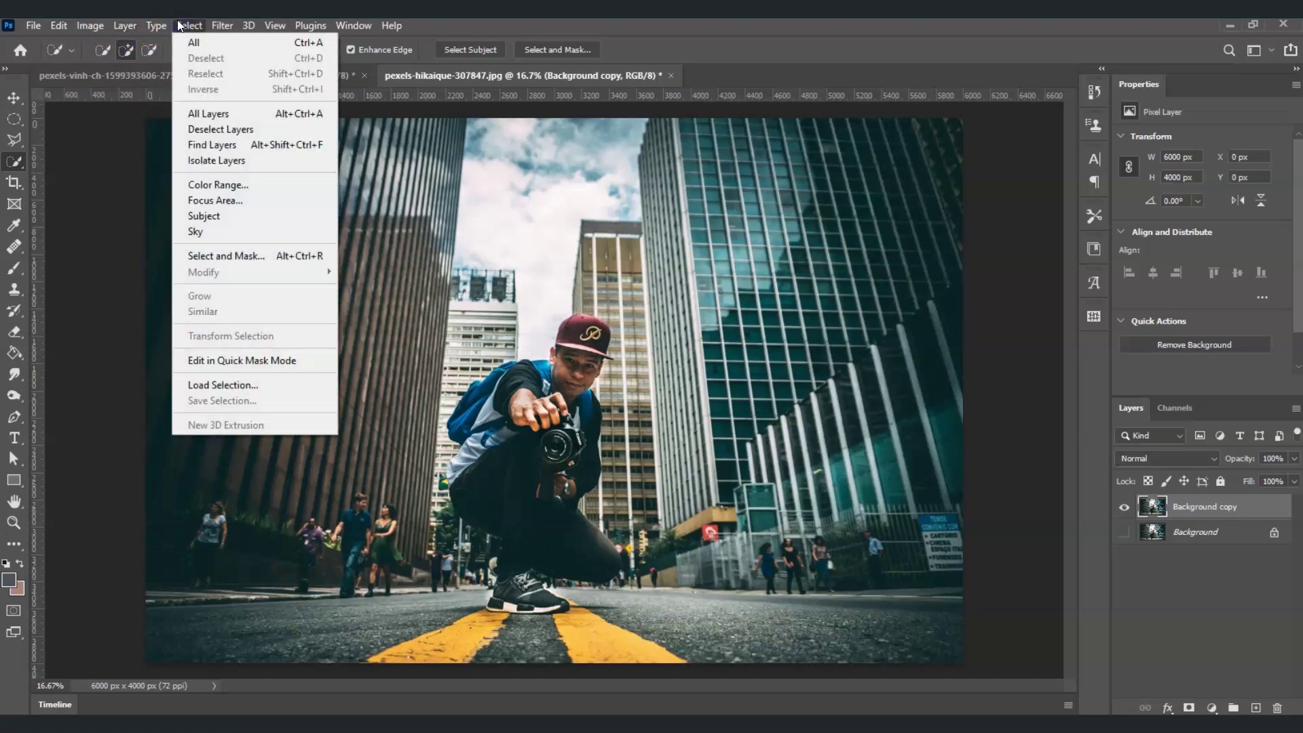
pyautogui.click(241, 215)
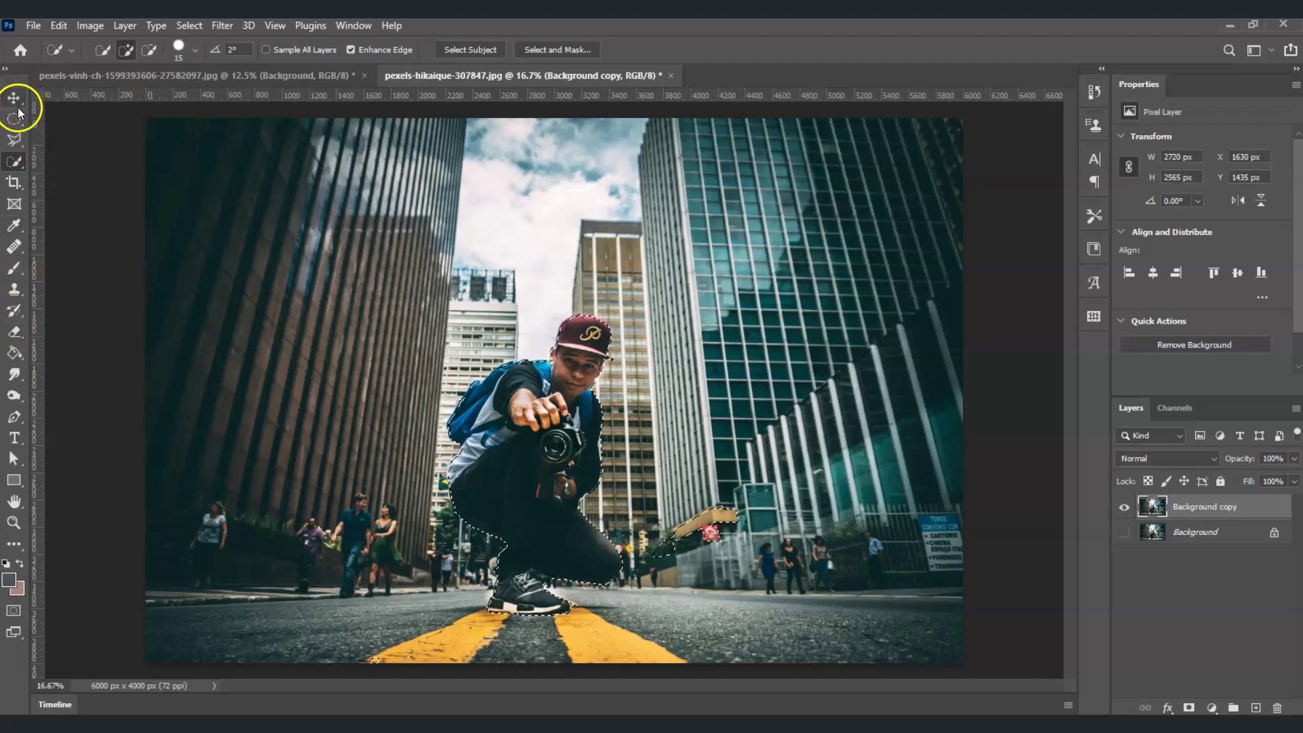
# - Subtract the stray street area beside the crouching man from the selection with the Quick Selection tool
pyautogui.click(17, 164)
pyautogui.click(126, 52)
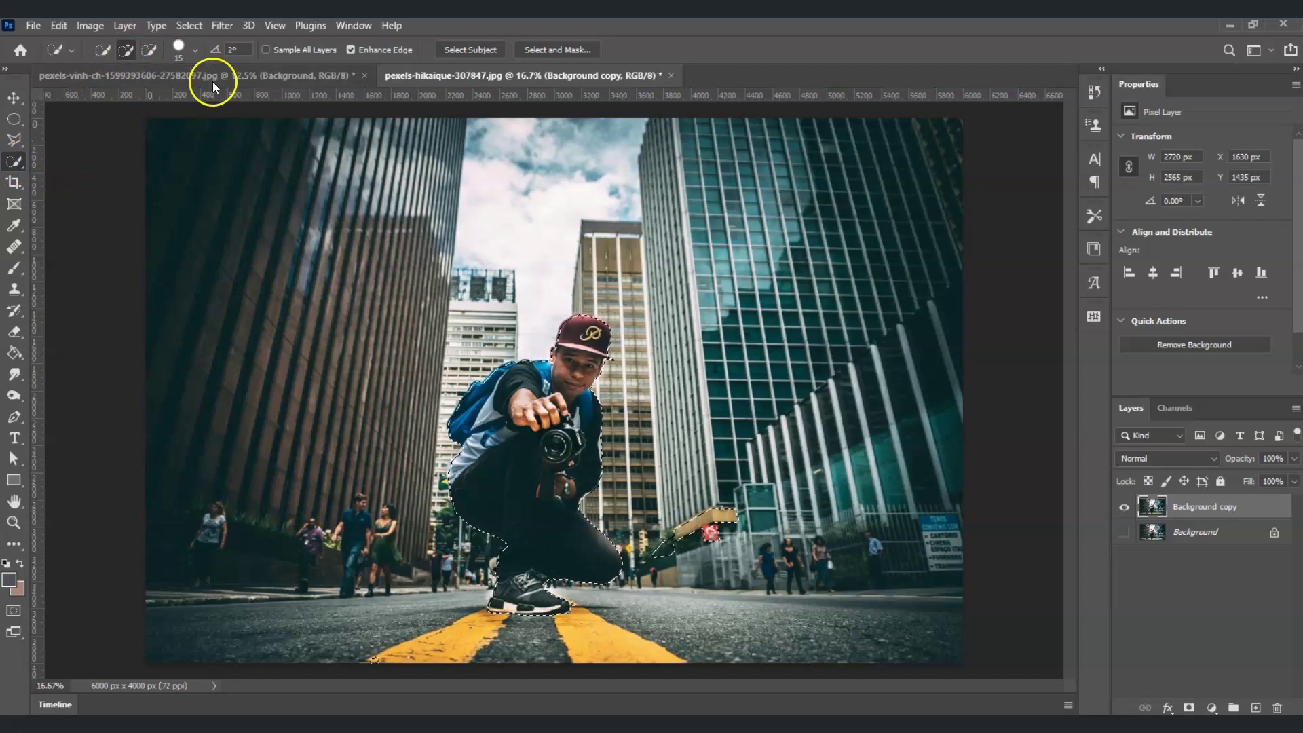
pyautogui.click(148, 51)
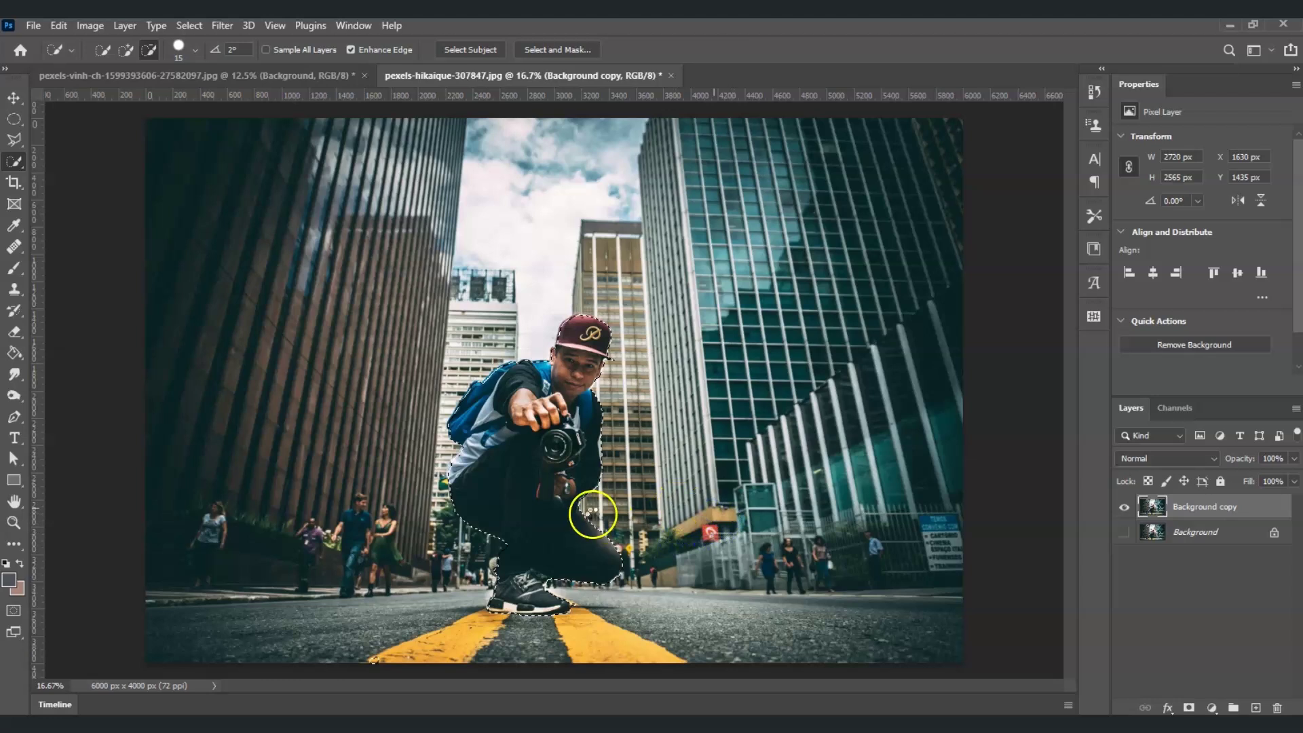
pyautogui.moveTo(497, 596); pyautogui.dragTo(583, 574)
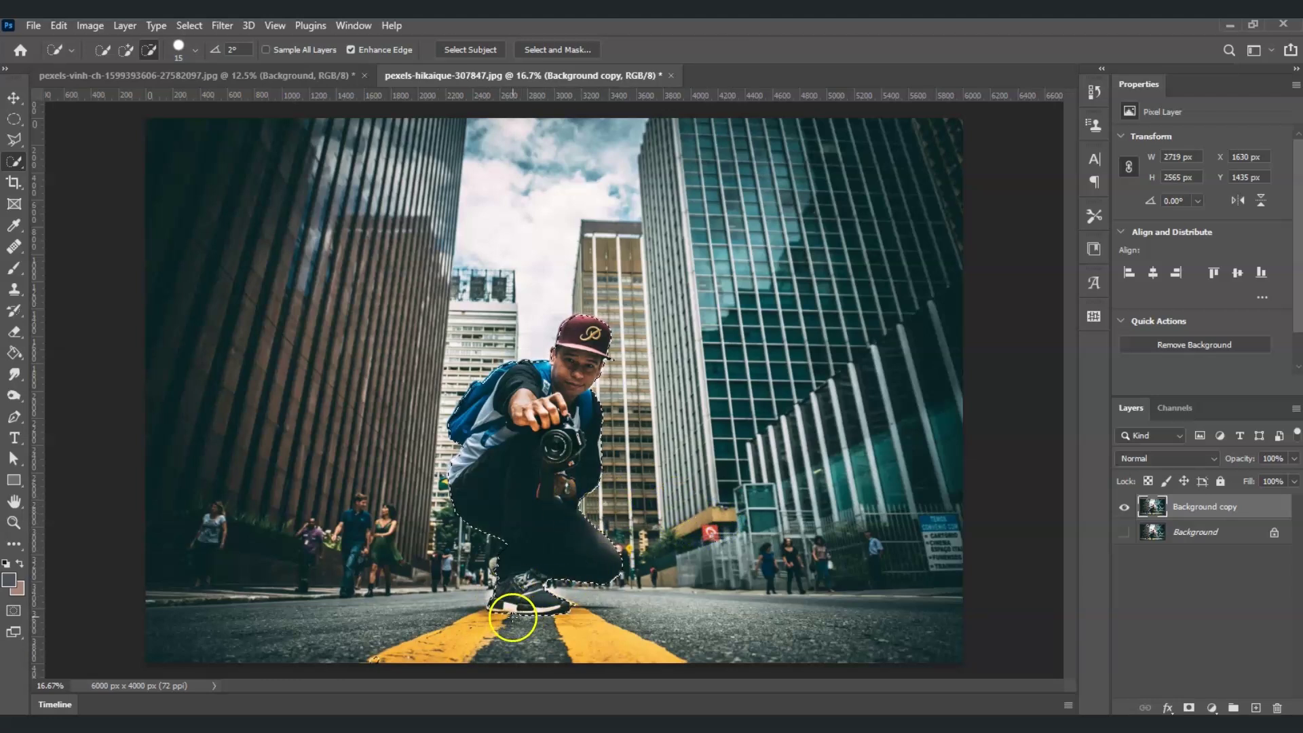
pyautogui.click(519, 589)
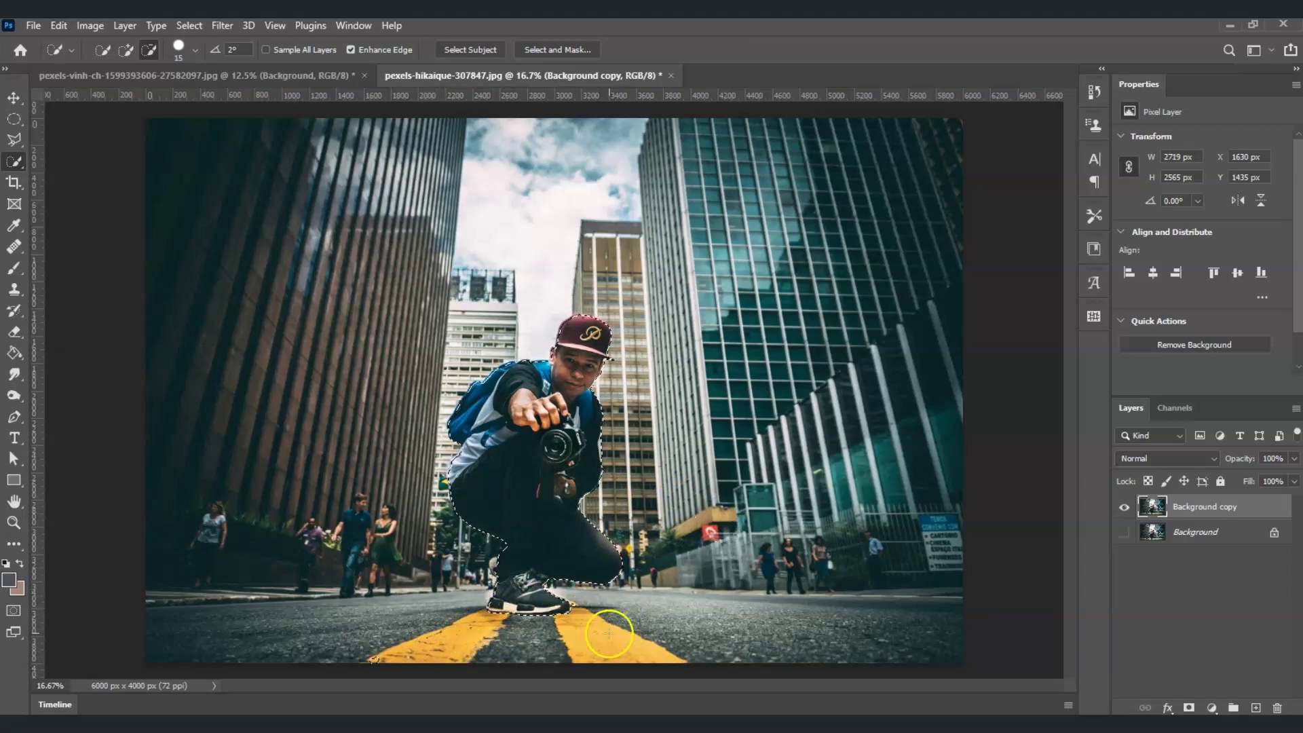
pyautogui.click(470, 513)
# - Add the two yellow road lines and any missed parts of the man to the selection with the Quick Selection tool
pyautogui.click(123, 51)
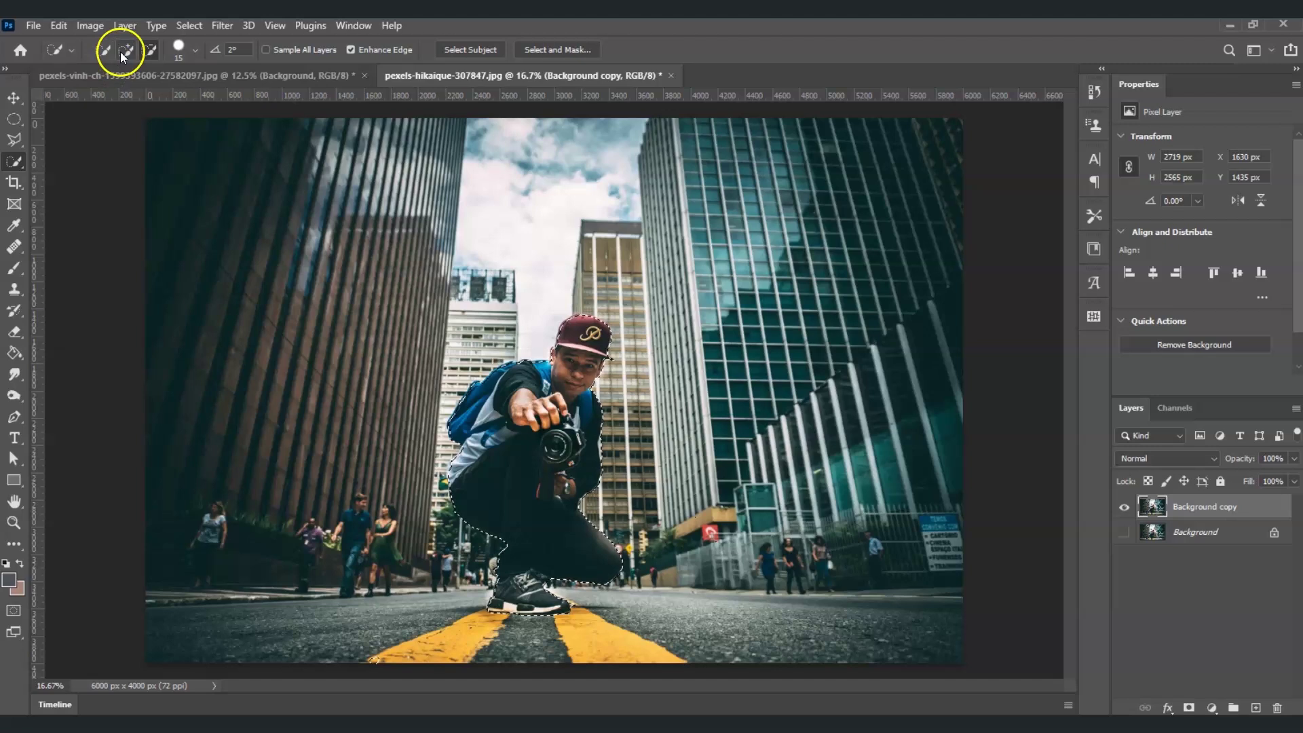
pyautogui.click(124, 54)
pyautogui.click(587, 537)
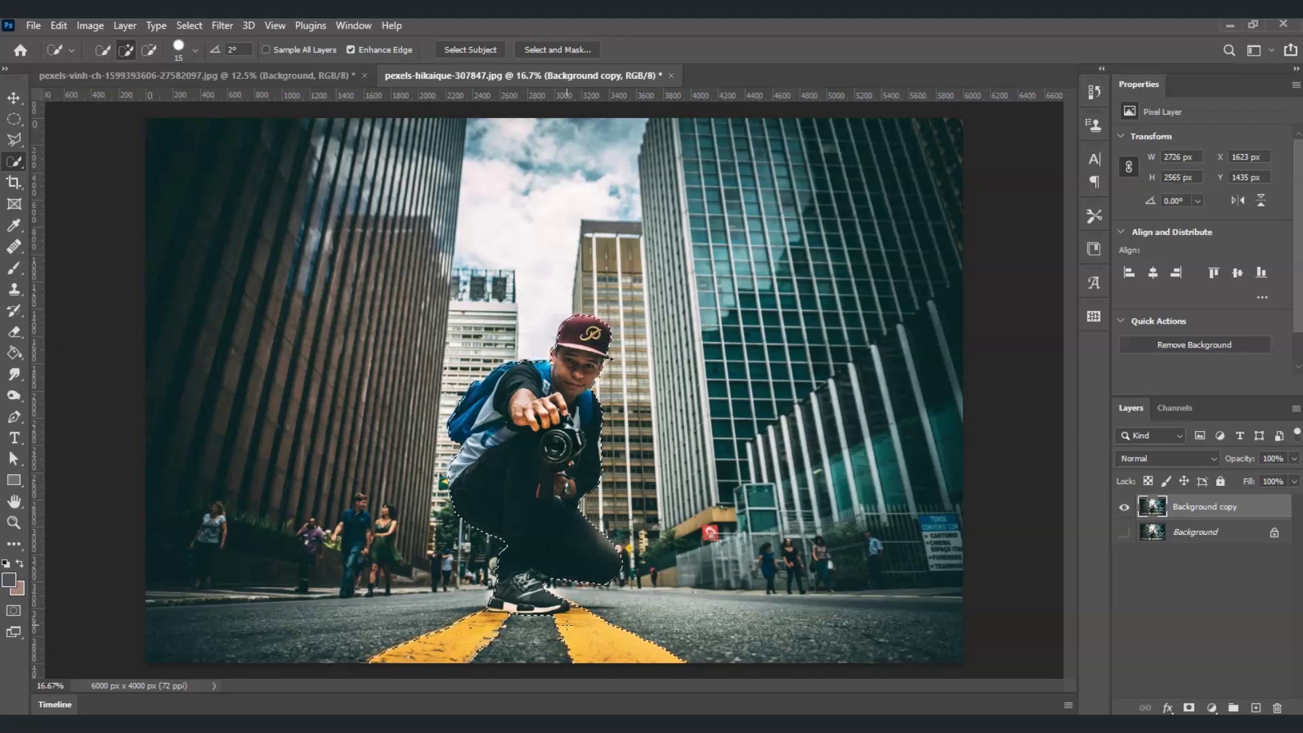
pyautogui.click(594, 633)
pyautogui.click(519, 597)
pyautogui.click(542, 435)
pyautogui.click(518, 468)
pyautogui.click(526, 556)
pyautogui.click(506, 576)
pyautogui.click(552, 495)
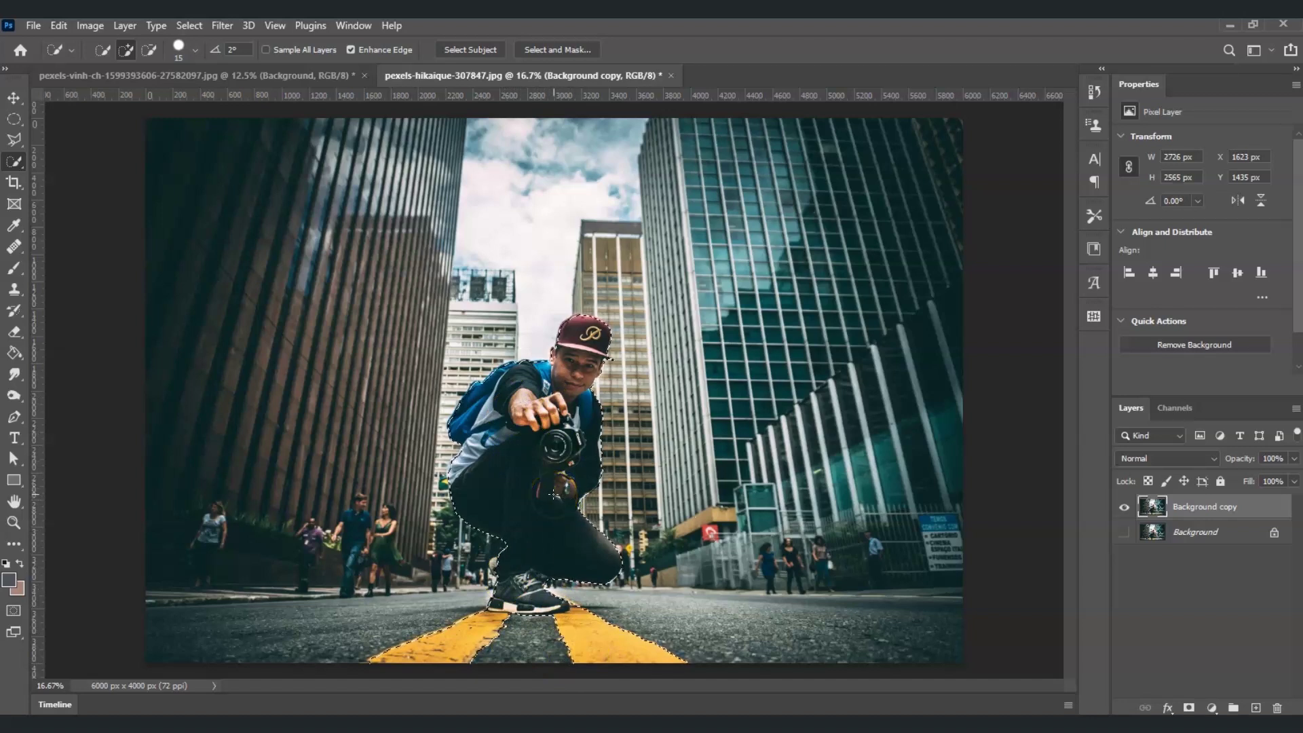
pyautogui.click(552, 500)
pyautogui.click(570, 531)
pyautogui.click(578, 608)
# - Copy the selection to a new layer and check the cutout by briefly hiding the Background copy layer
pyautogui.hotkey('ctrl', 'j')
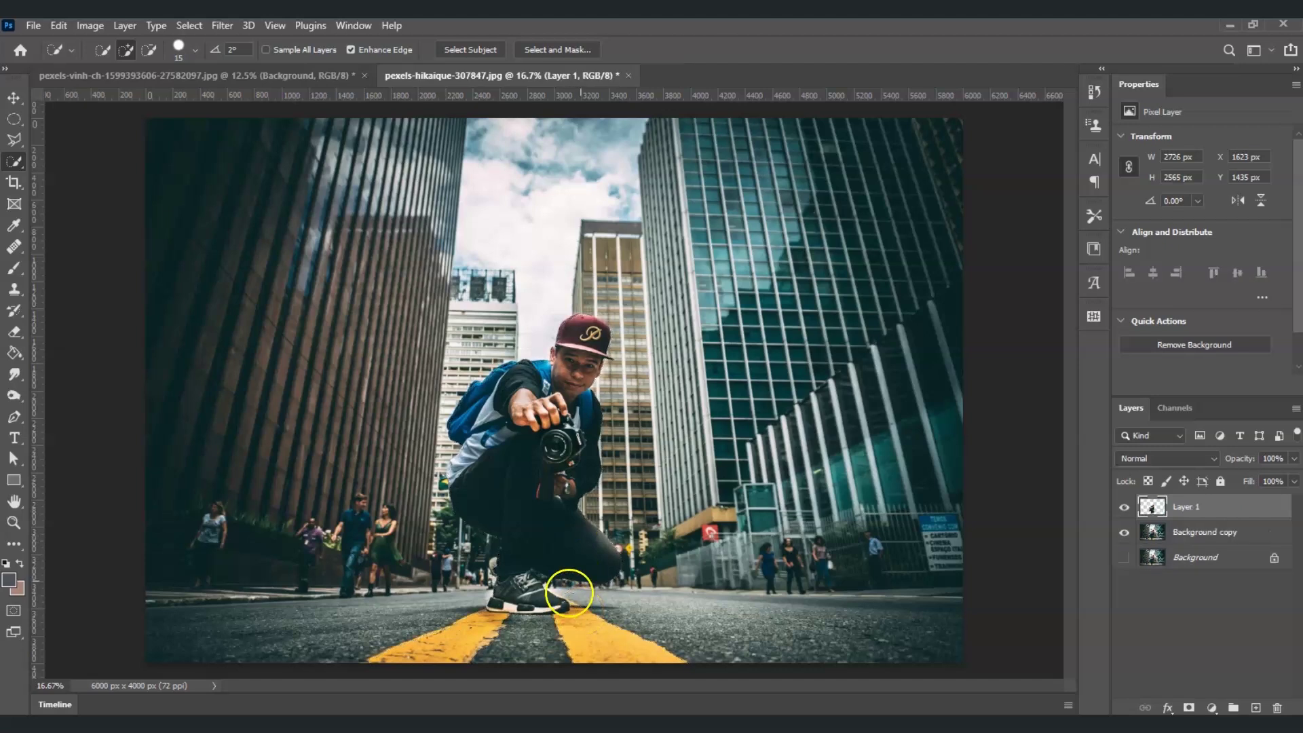
pyautogui.keyDown('alt'); pyautogui.click(1123, 532); pyautogui.keyUp('alt')
pyautogui.click(1123, 532)
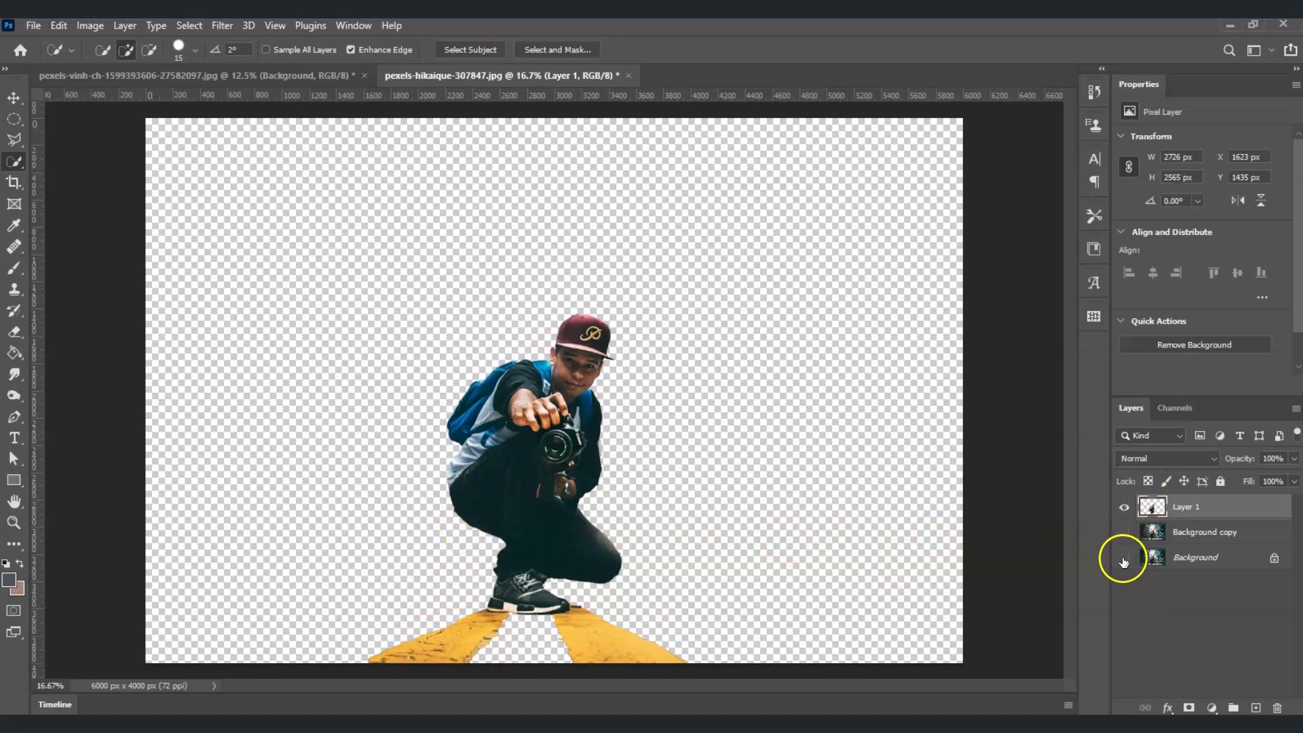
pyautogui.click(1124, 533)
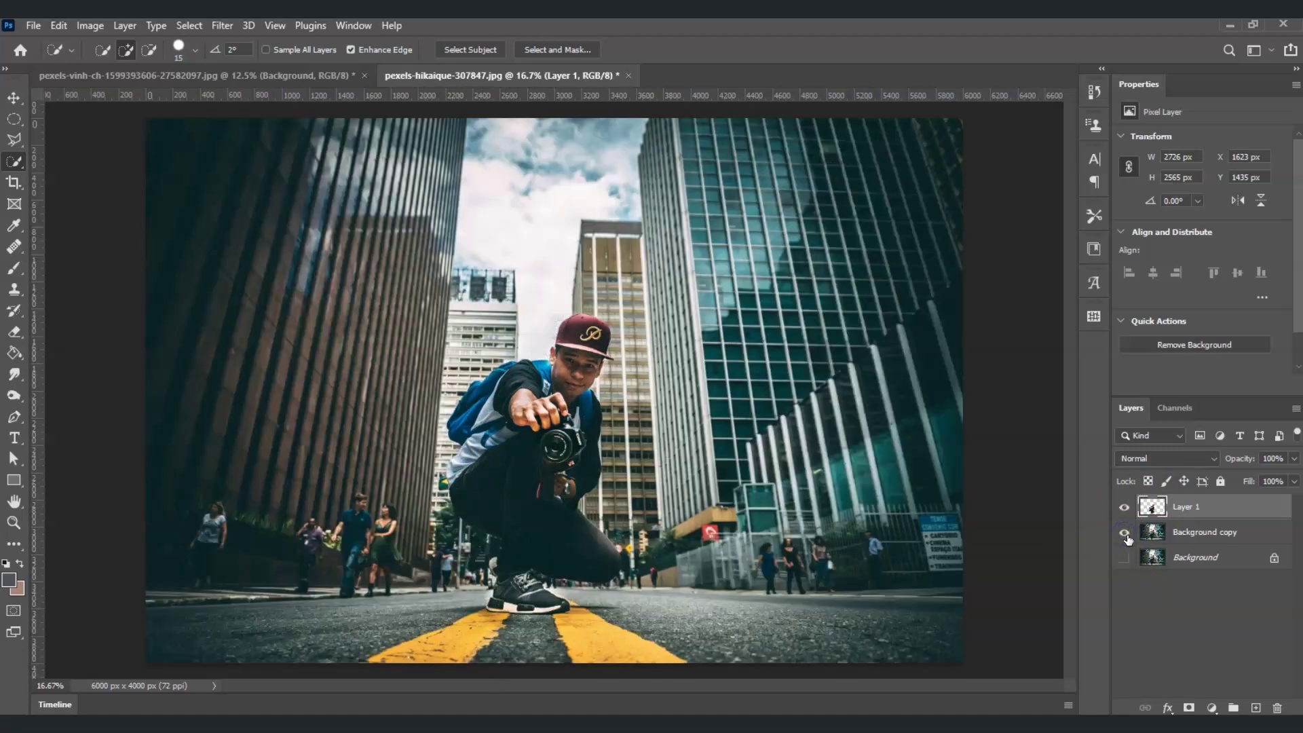
# - Start a Path Blur on the Background copy layer and bend its path into an arc around the left side of the man
pyautogui.click(1182, 536)
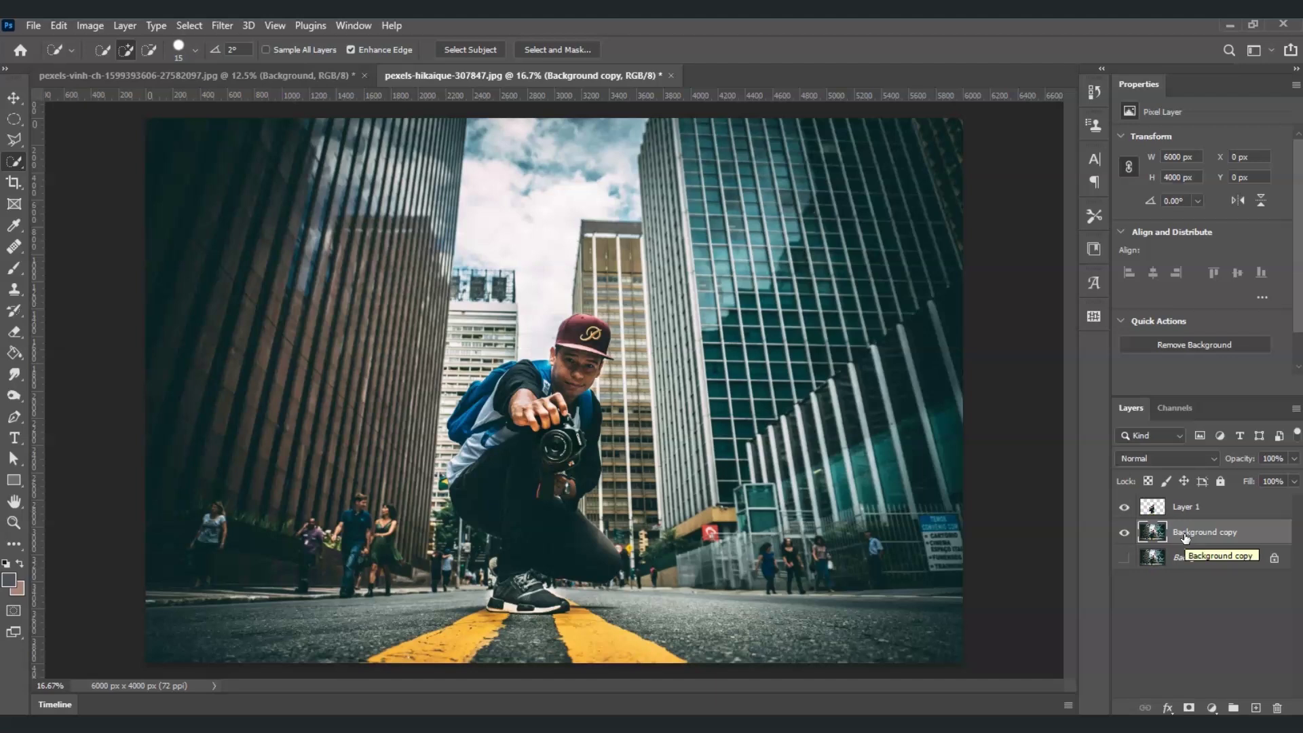
pyautogui.click(1184, 537)
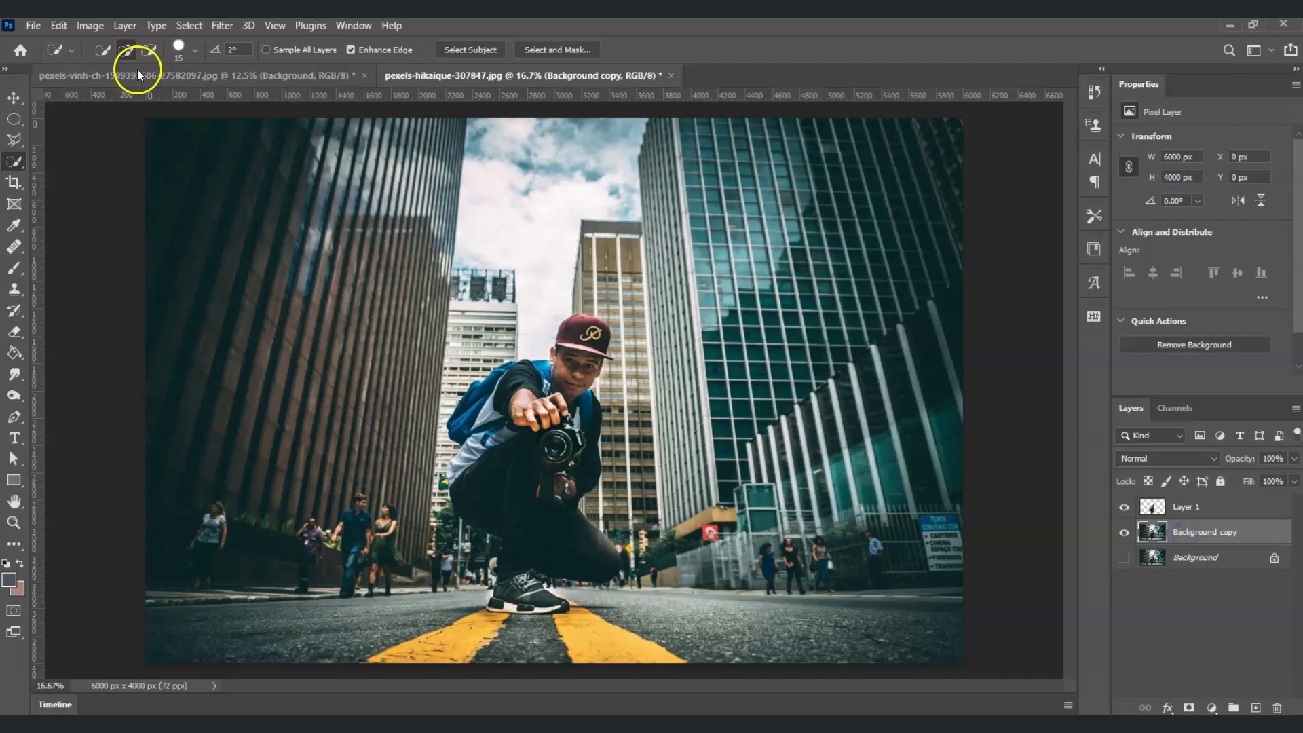
pyautogui.click(218, 27)
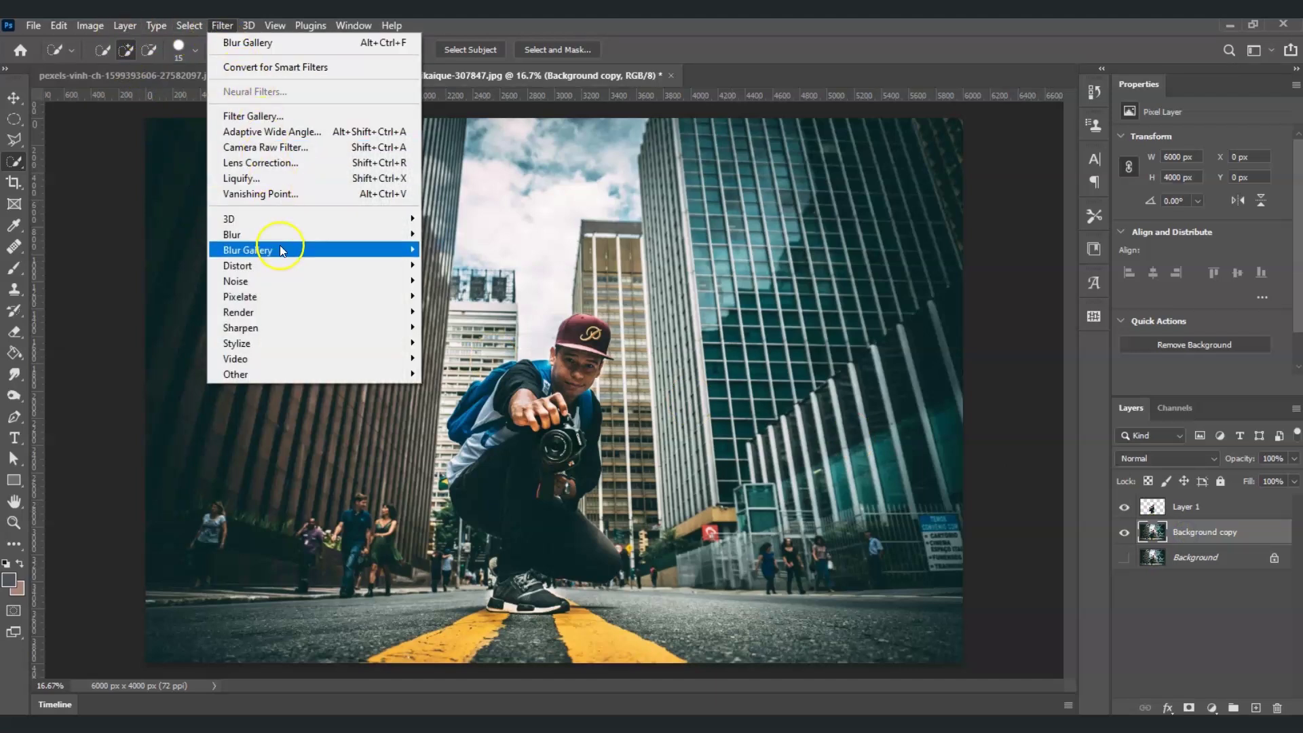
pyautogui.moveTo(285, 254)
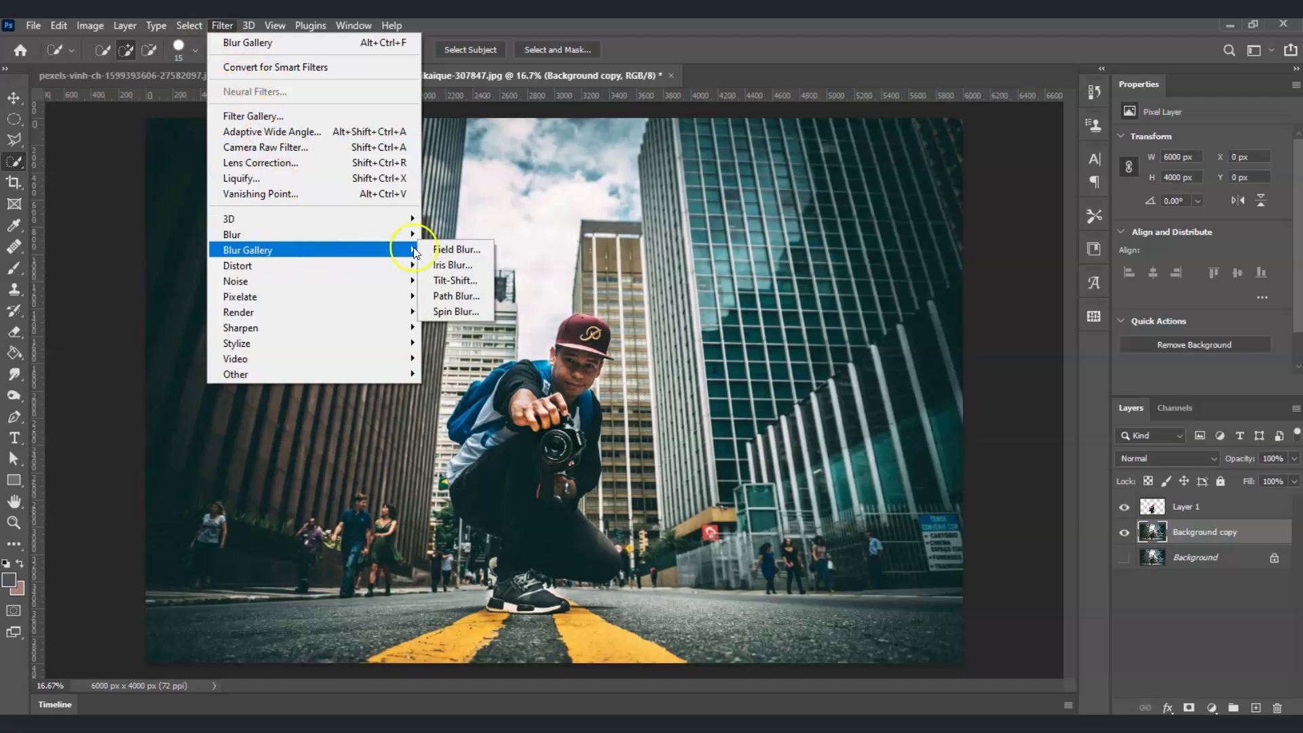
pyautogui.click(463, 294)
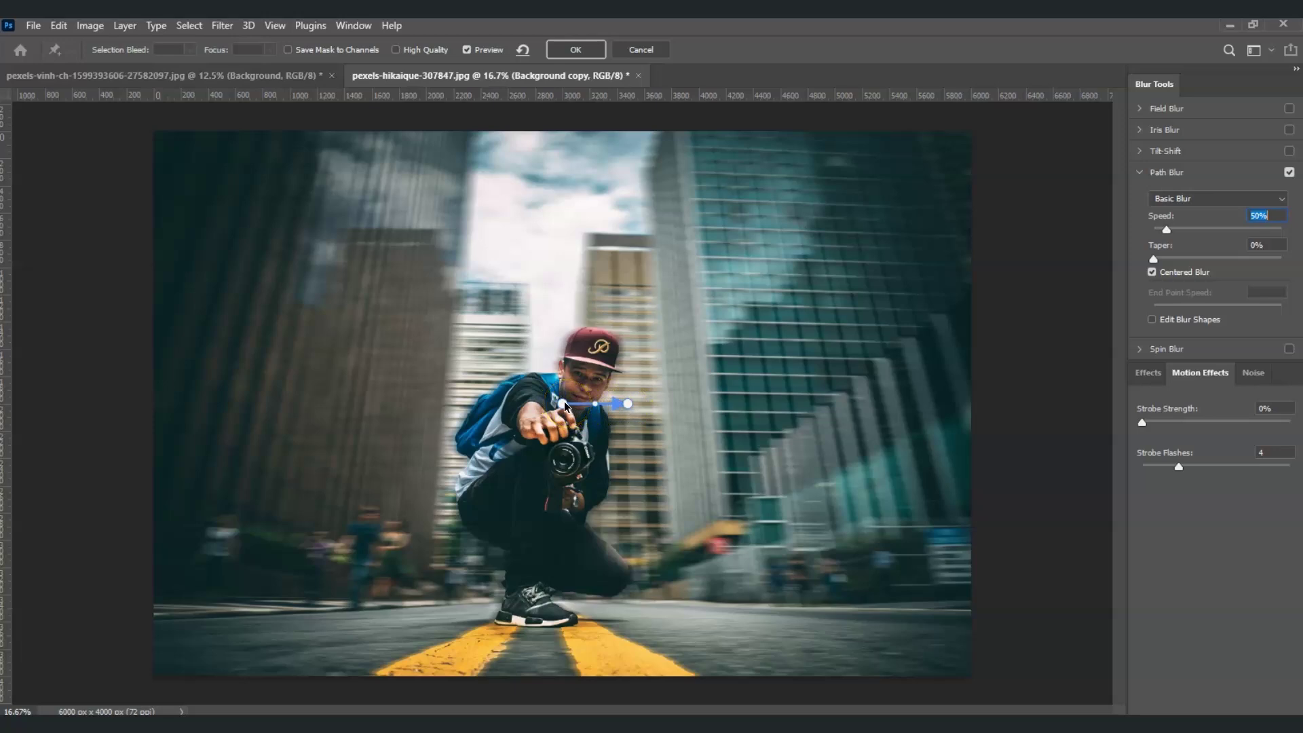
pyautogui.moveTo(565, 406); pyautogui.dragTo(528, 640)
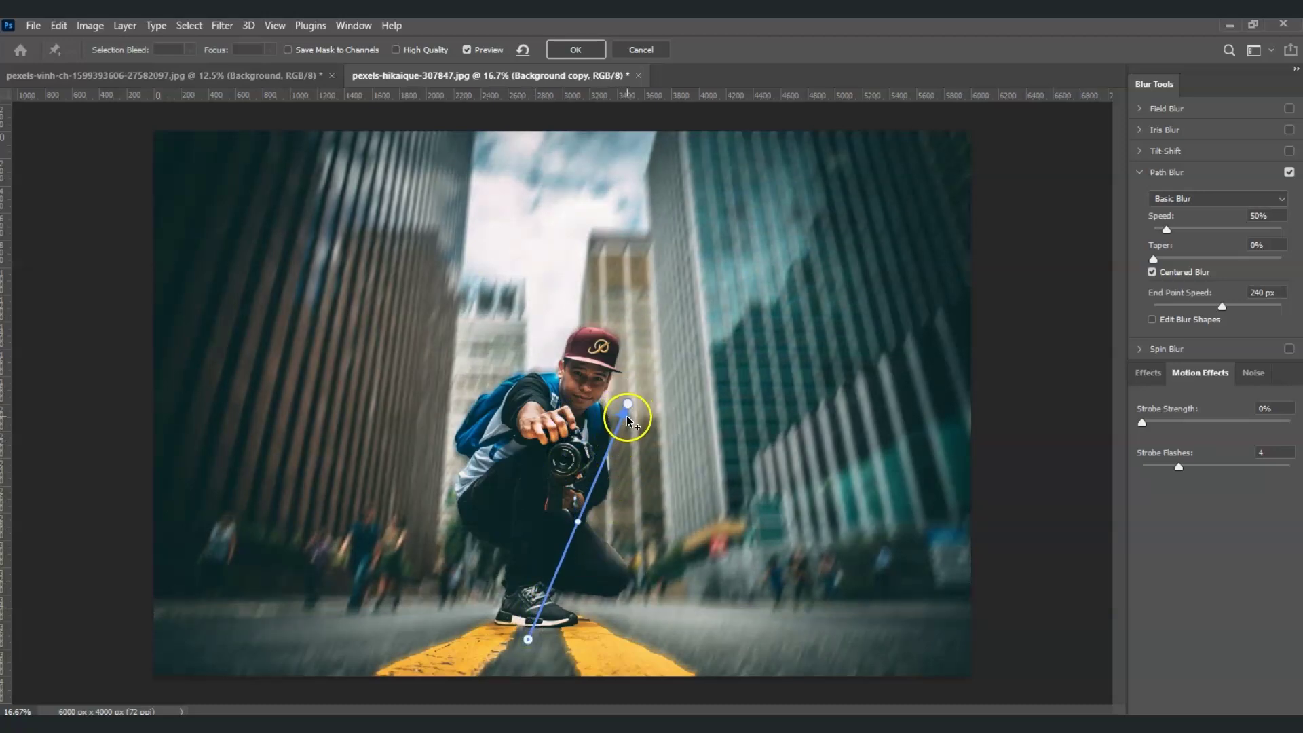
pyautogui.moveTo(621, 406); pyautogui.dragTo(536, 292)
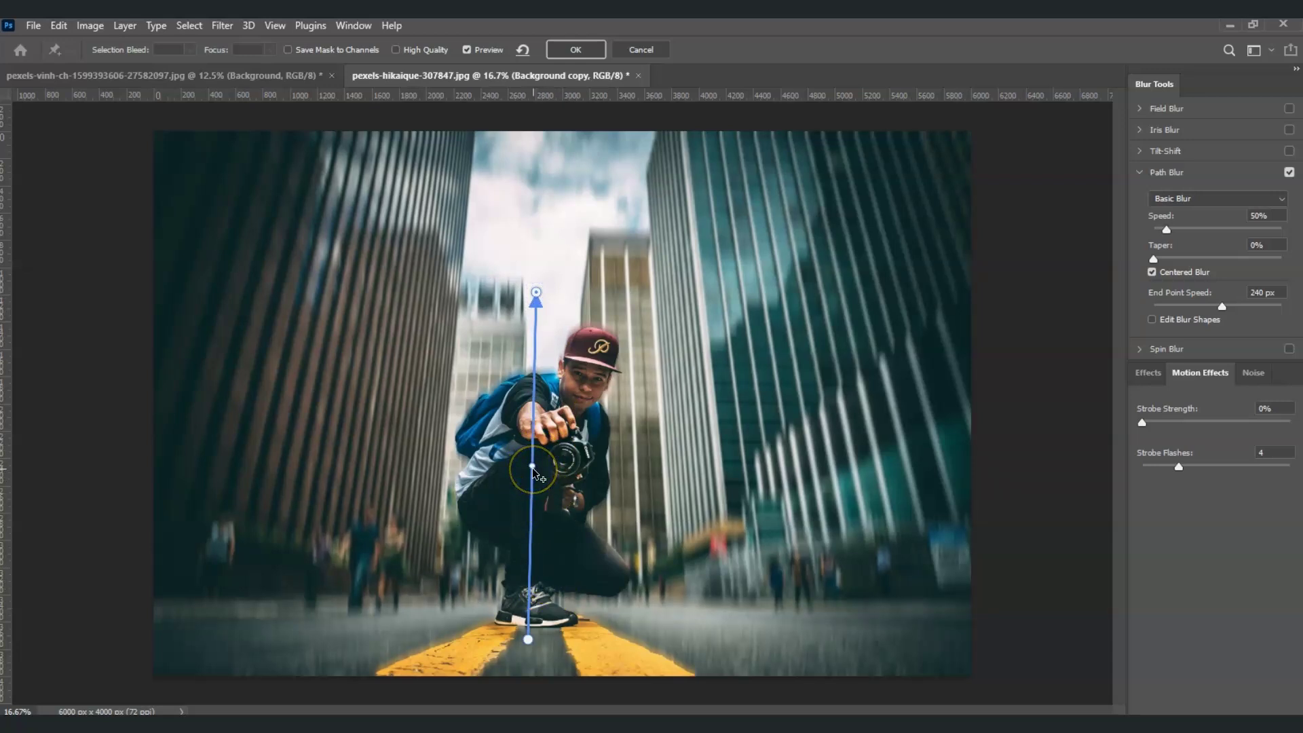
pyautogui.moveTo(533, 468); pyautogui.dragTo(367, 428)
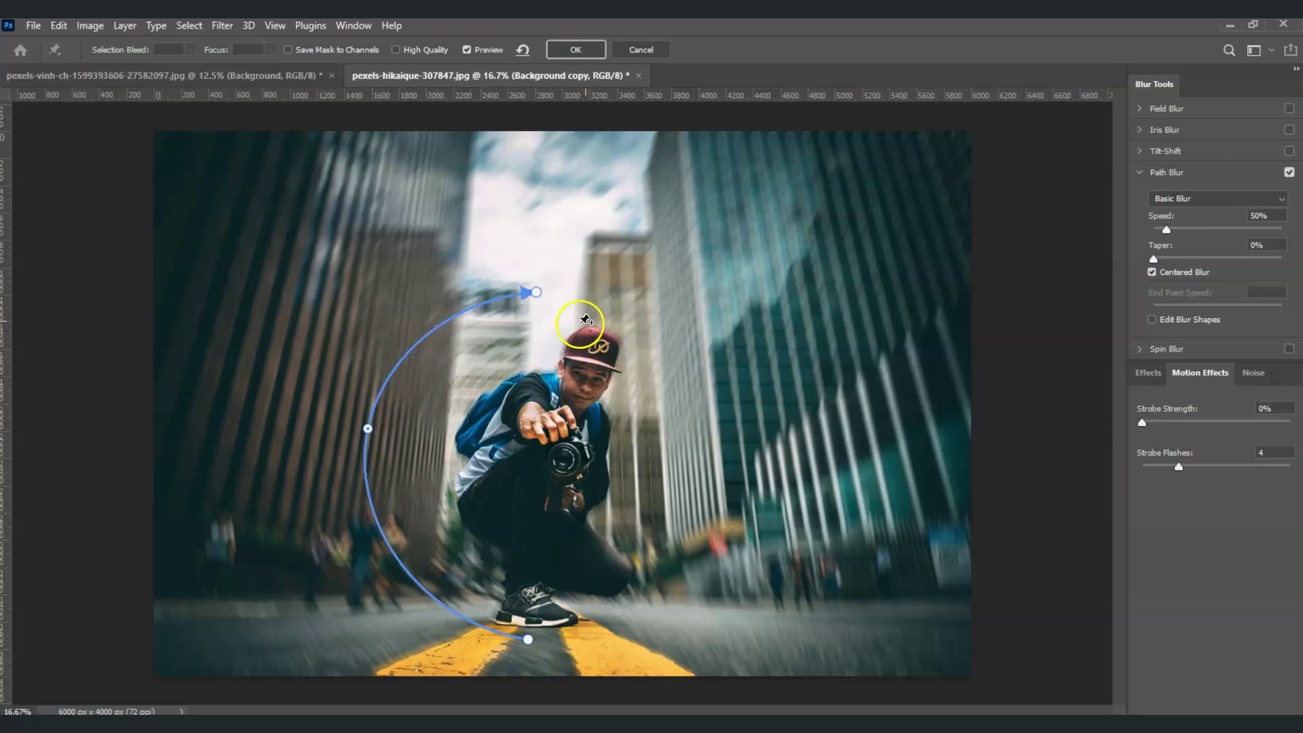
# - Draw a second blur path from above the man's head down to the road and bend it into an arc around his right side
pyautogui.click(591, 289)
pyautogui.moveTo(594, 287); pyautogui.dragTo(589, 640)
pyautogui.keyDown('alt'); pyautogui.click(589, 640); pyautogui.keyUp('alt')
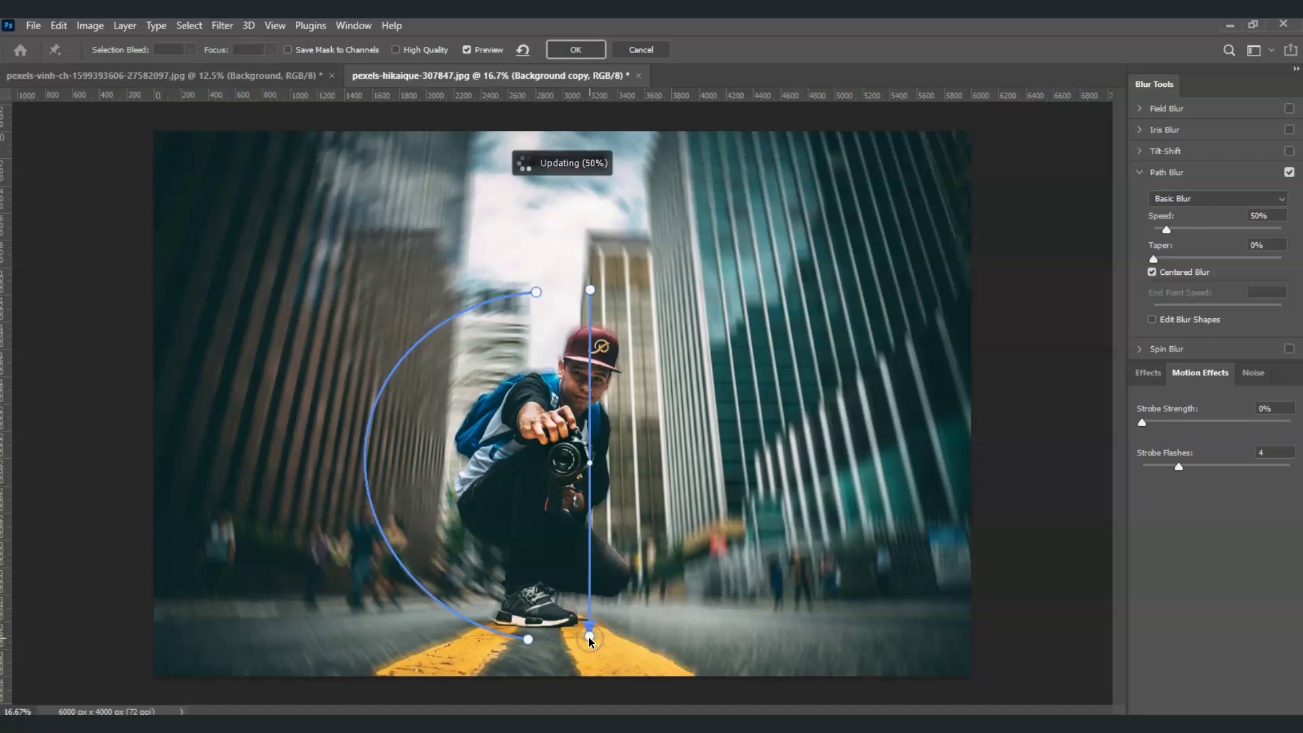
pyautogui.click(586, 627)
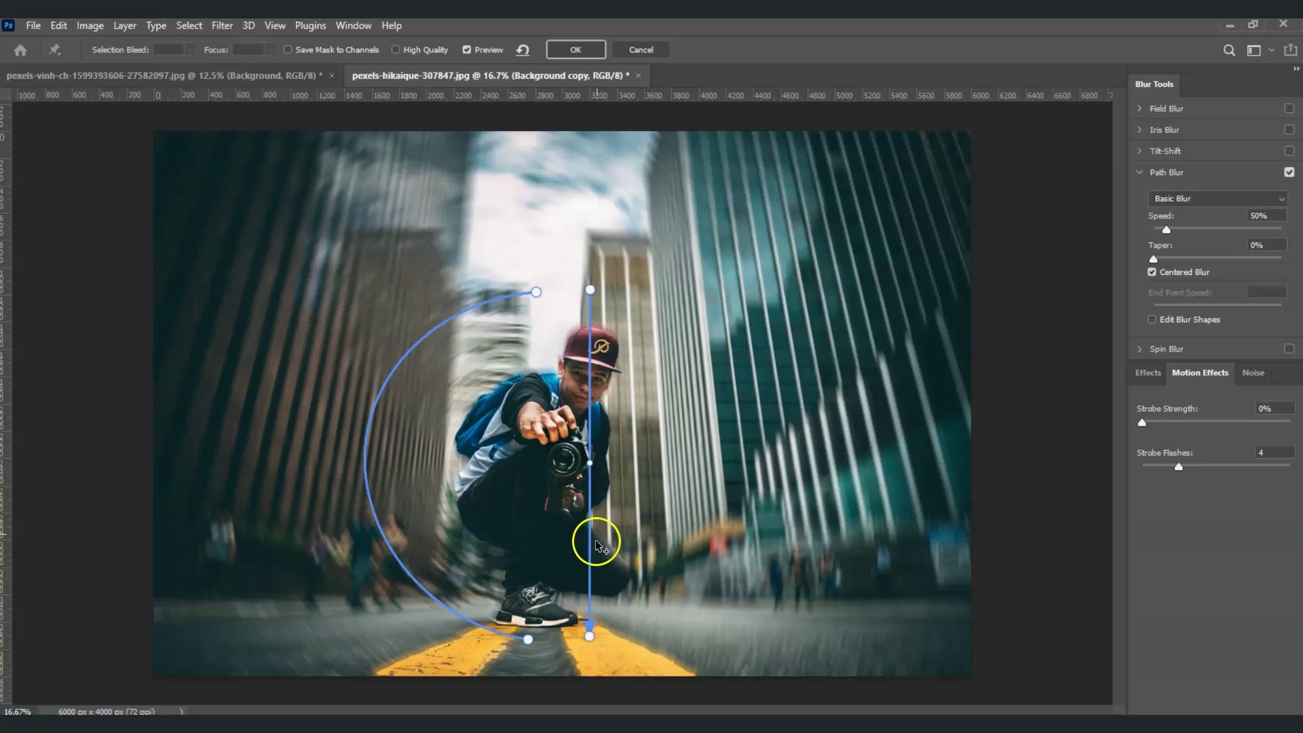
pyautogui.click(590, 465)
pyautogui.moveTo(591, 465); pyautogui.dragTo(745, 475)
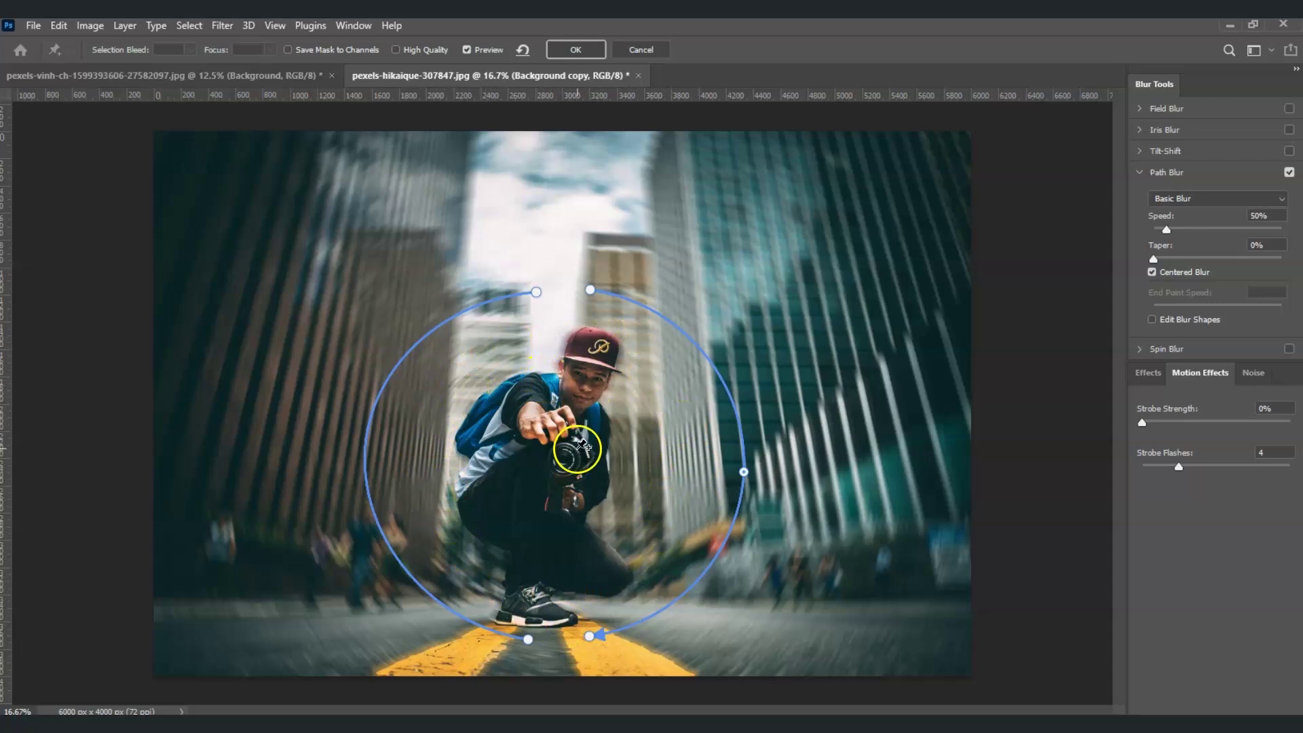
# - Move the end points of both blur paths closer together so the arcs form a nearly closed circle around the man
pyautogui.moveTo(589, 640); pyautogui.dragTo(569, 645)
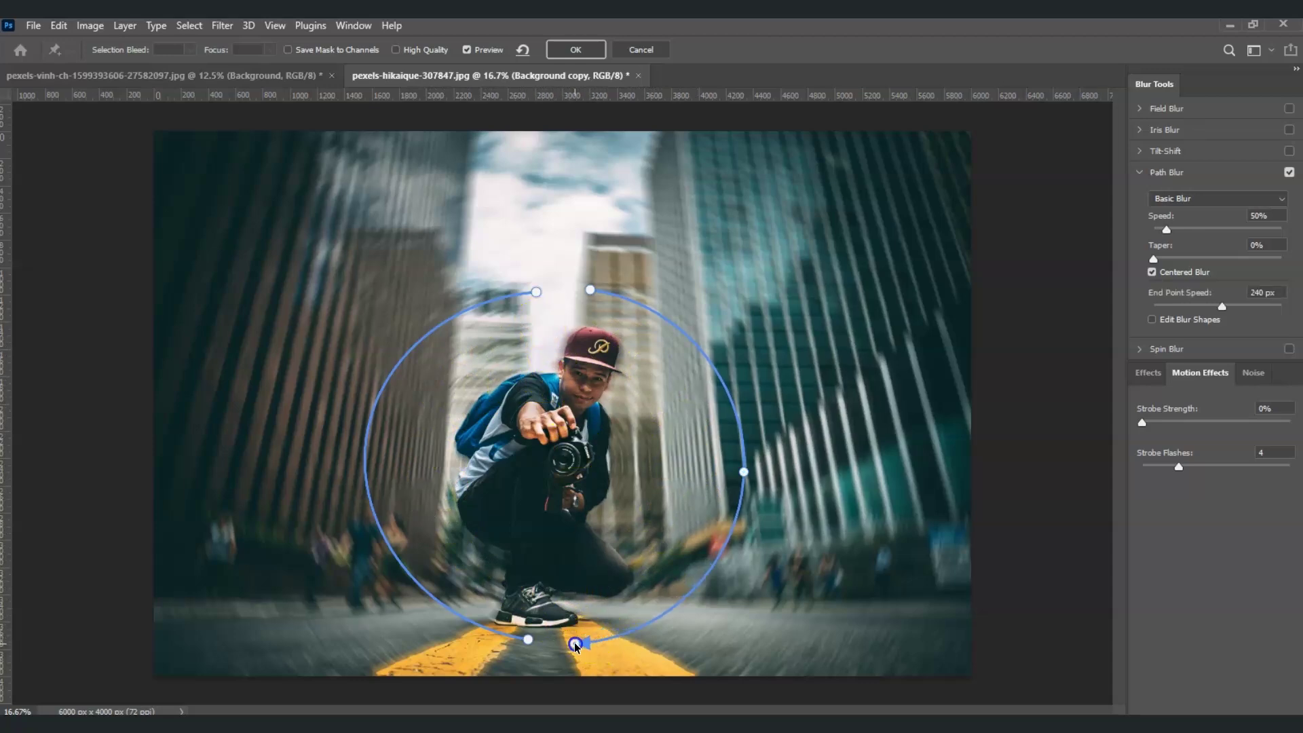
pyautogui.click(538, 290)
pyautogui.moveTo(541, 286); pyautogui.dragTo(549, 287)
pyautogui.moveTo(528, 639); pyautogui.dragTo(529, 650)
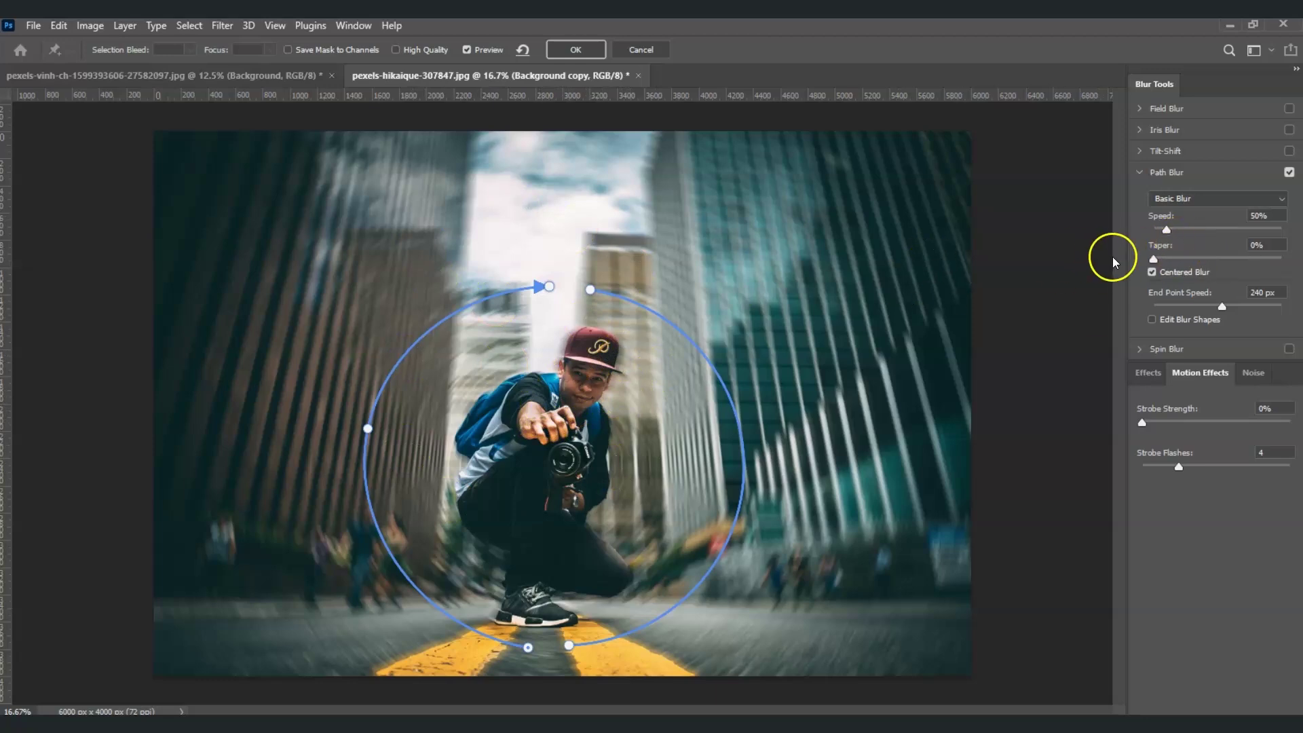
# - Set the Path Blur speed to 90% and apply the filter
pyautogui.moveTo(1167, 229); pyautogui.dragTo(1177, 232)
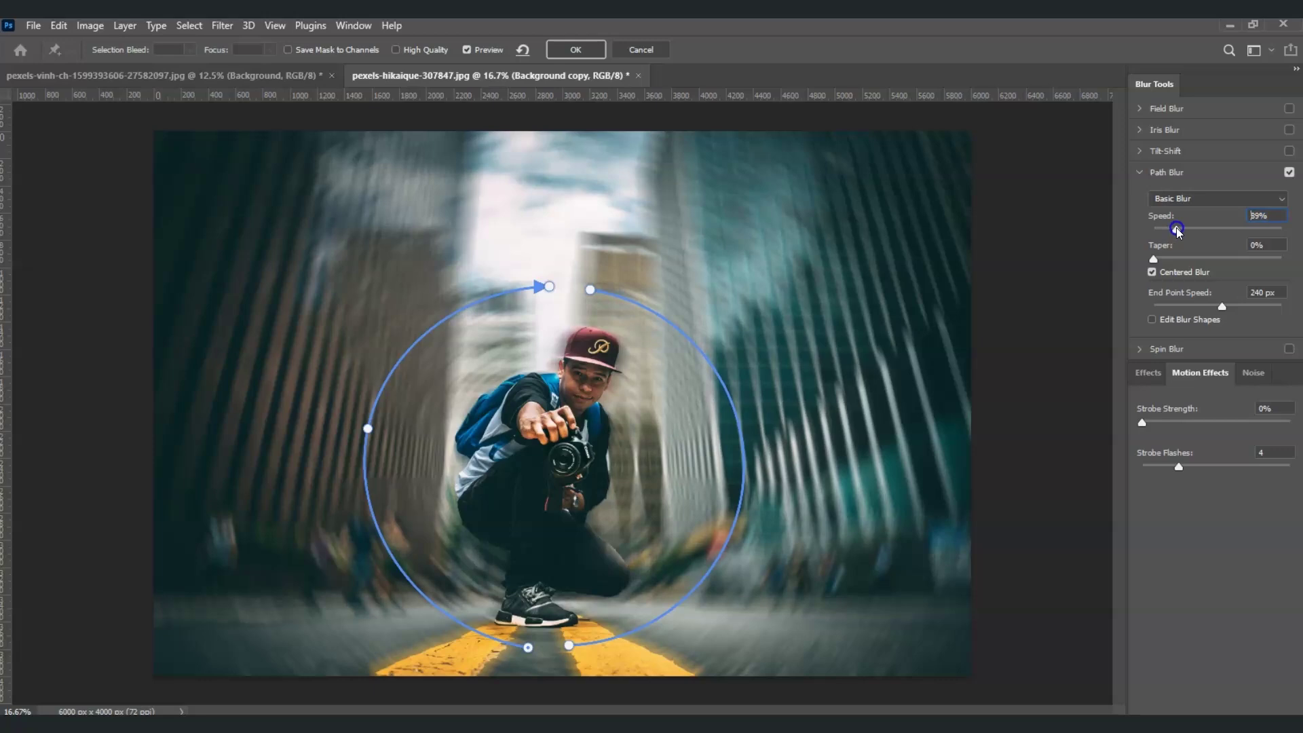
pyautogui.write('90')
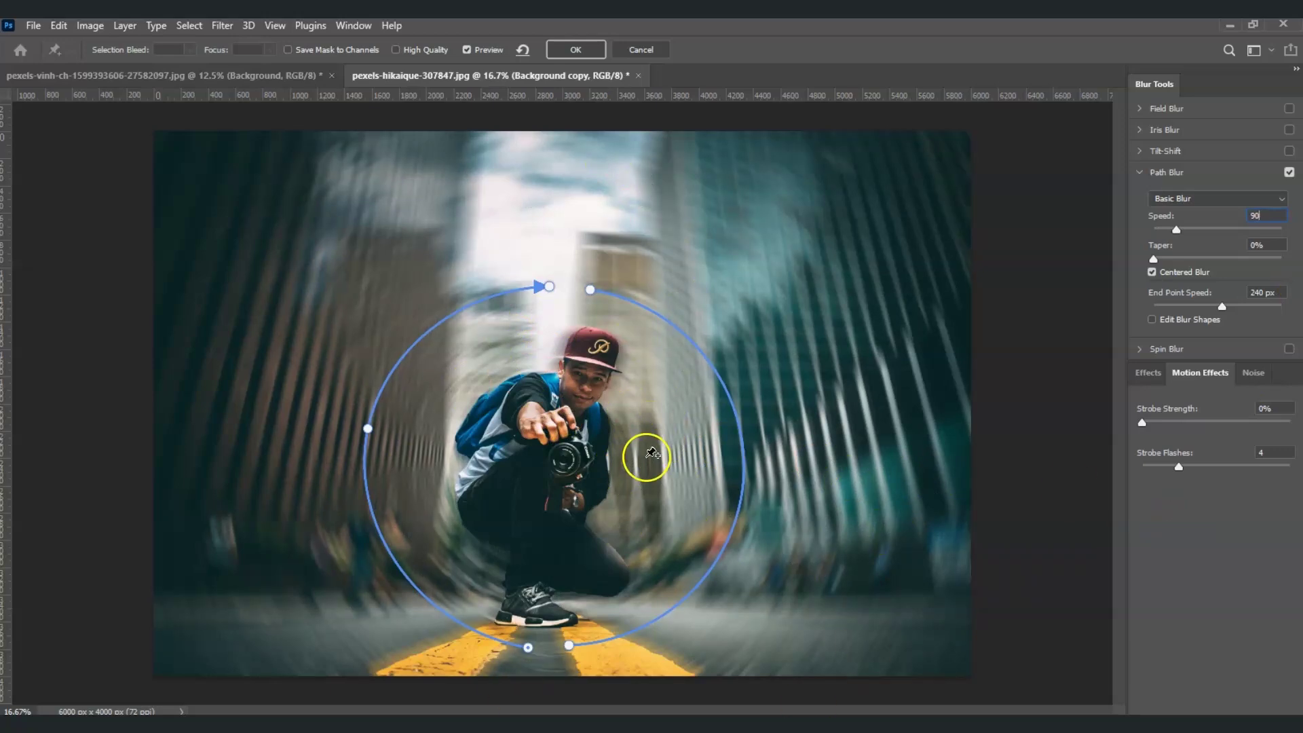
pyautogui.click(570, 51)
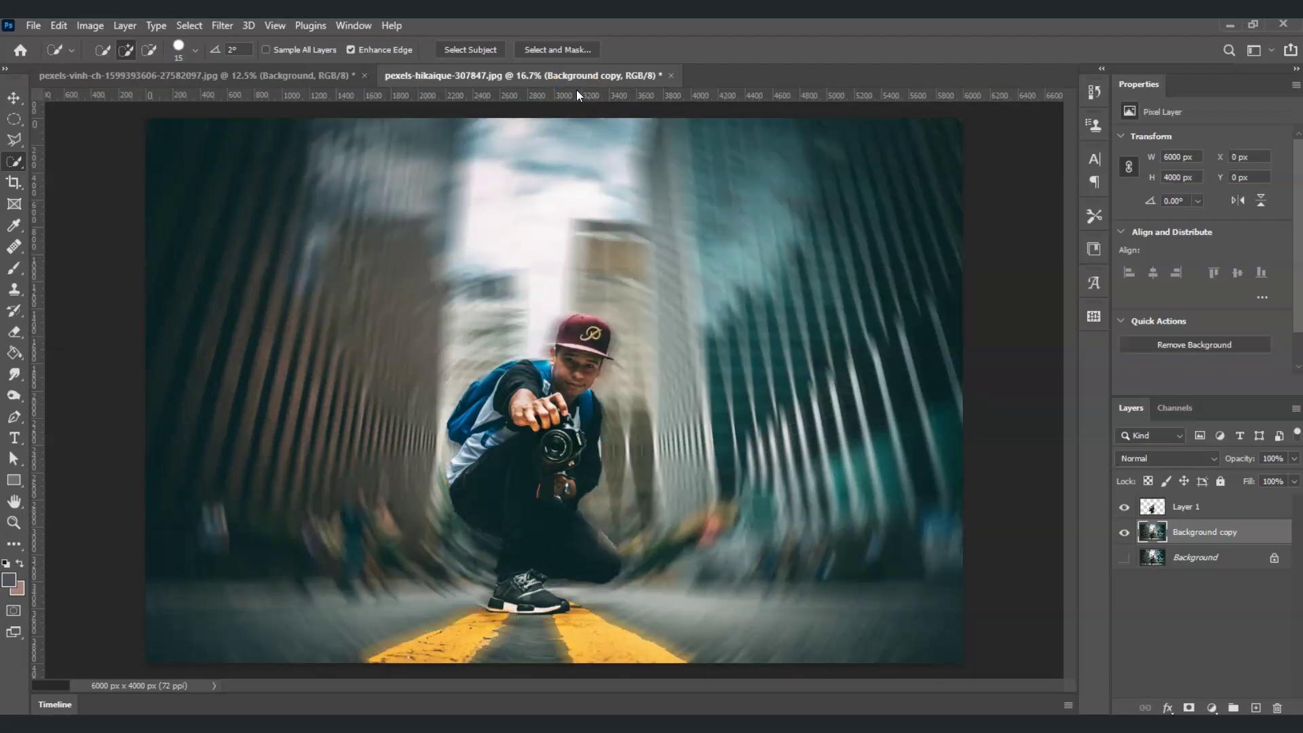
# - Duplicate the original Background layer to the top of the stack and hide the copy to compare before and after
pyautogui.click(1194, 559)
pyautogui.moveTo(1194, 560); pyautogui.dragTo(1126, 514)
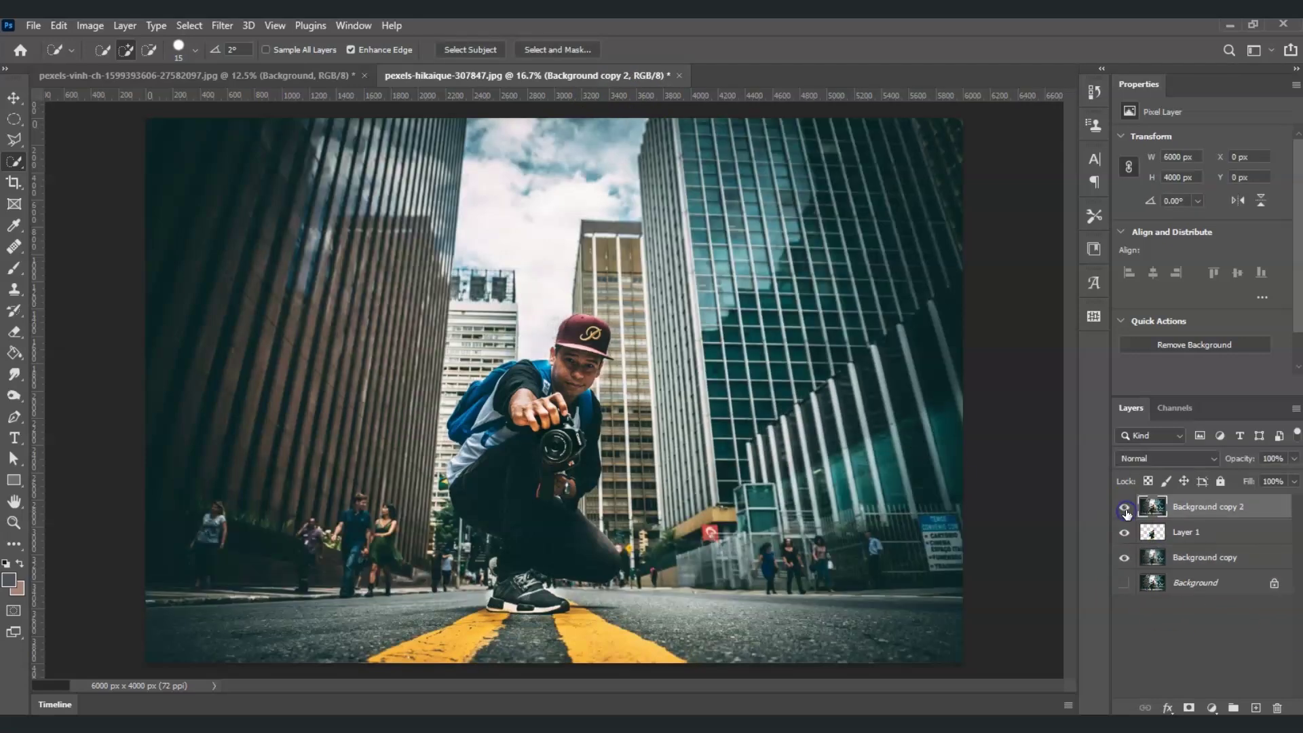
pyautogui.click(1124, 509)
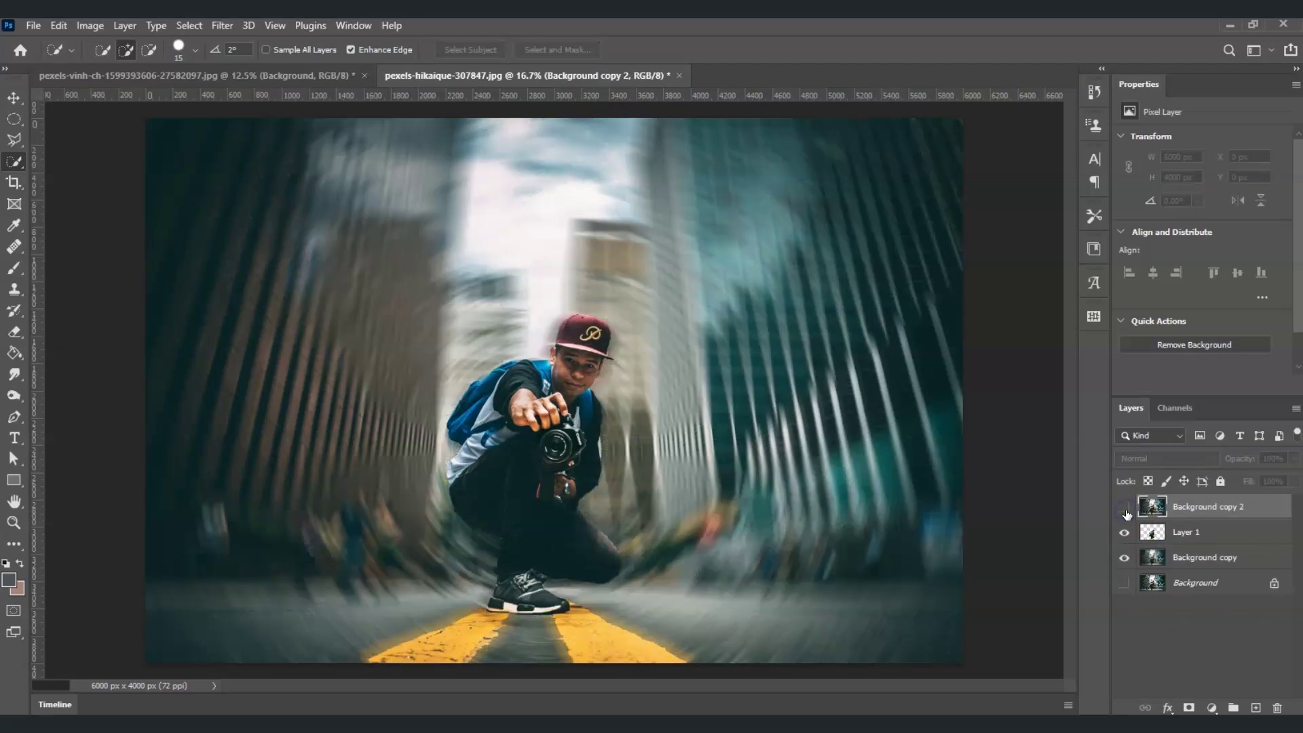